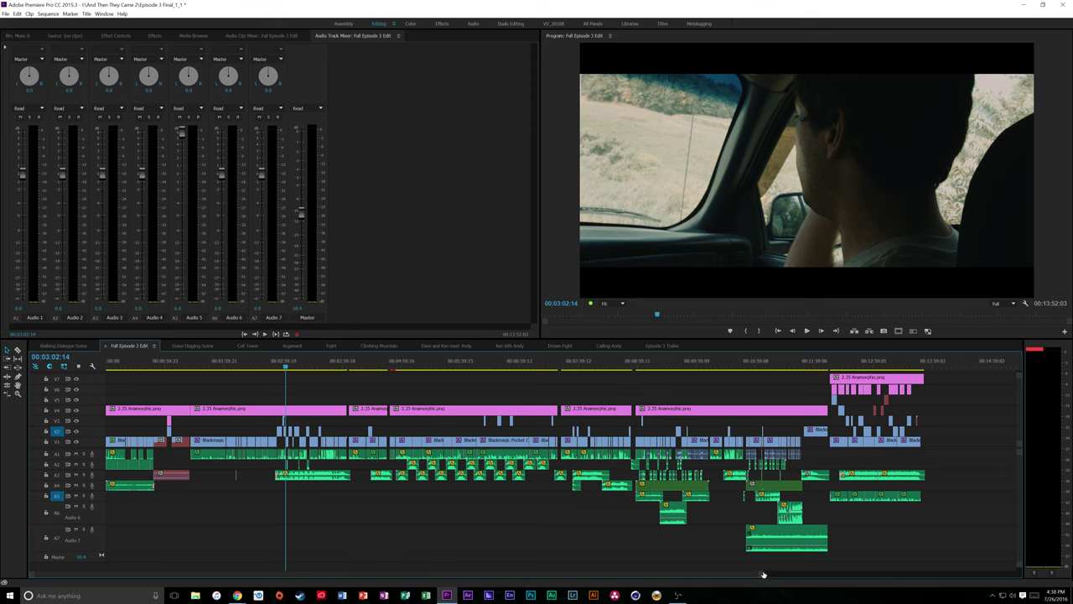
Zoom the timeline in, cue the playhead to 00:02:53:19, and play from the driving shot
scroll(730, 559, up, 4)
scroll(730, 559, down, 5)
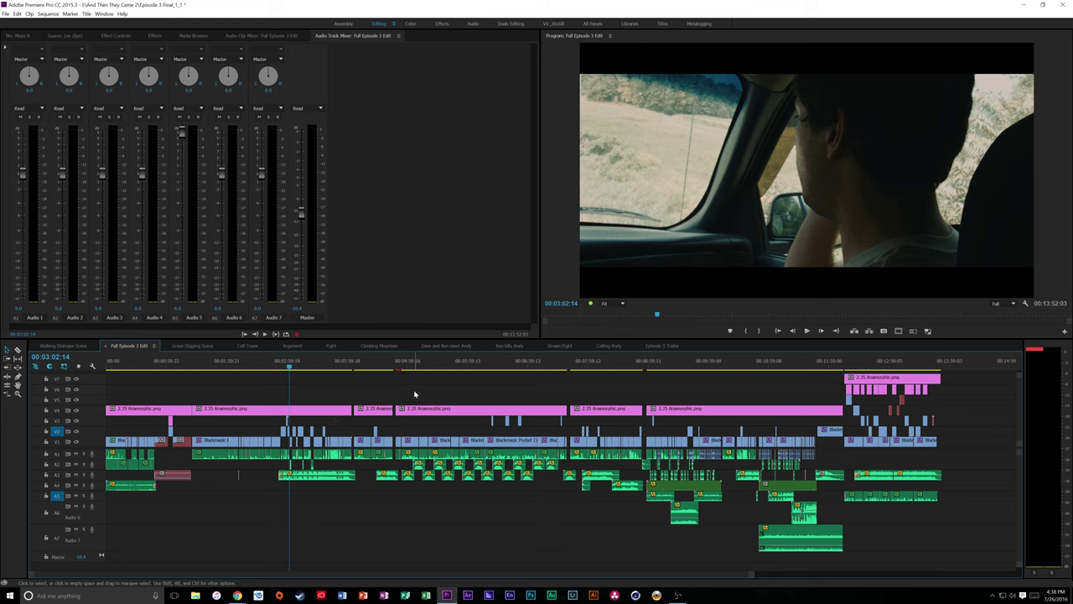
drag(751, 575, 537, 578)
click(561, 365)
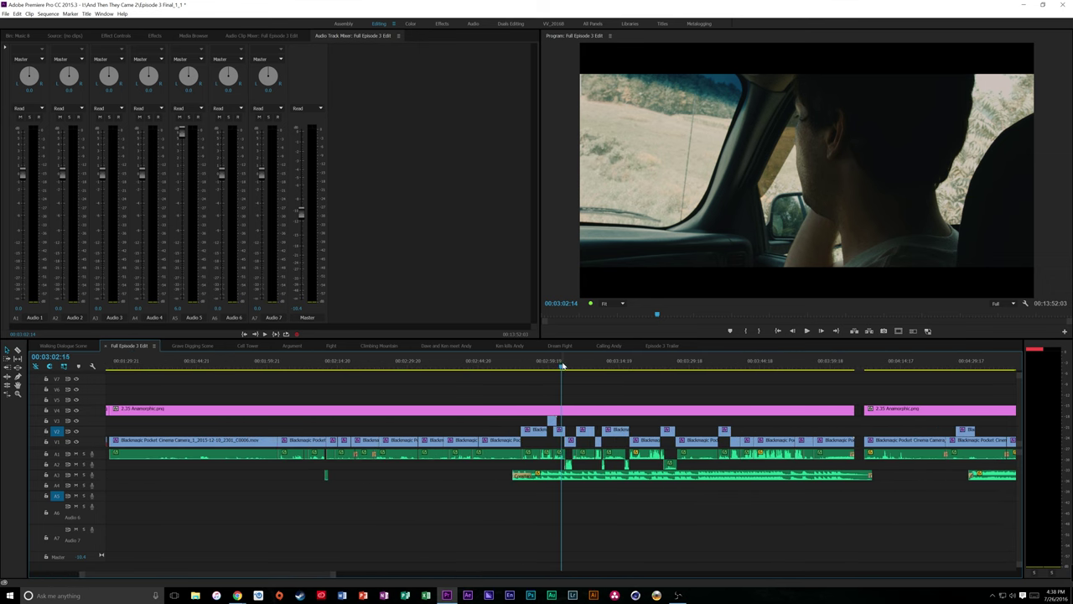
drag(562, 366, 520, 369)
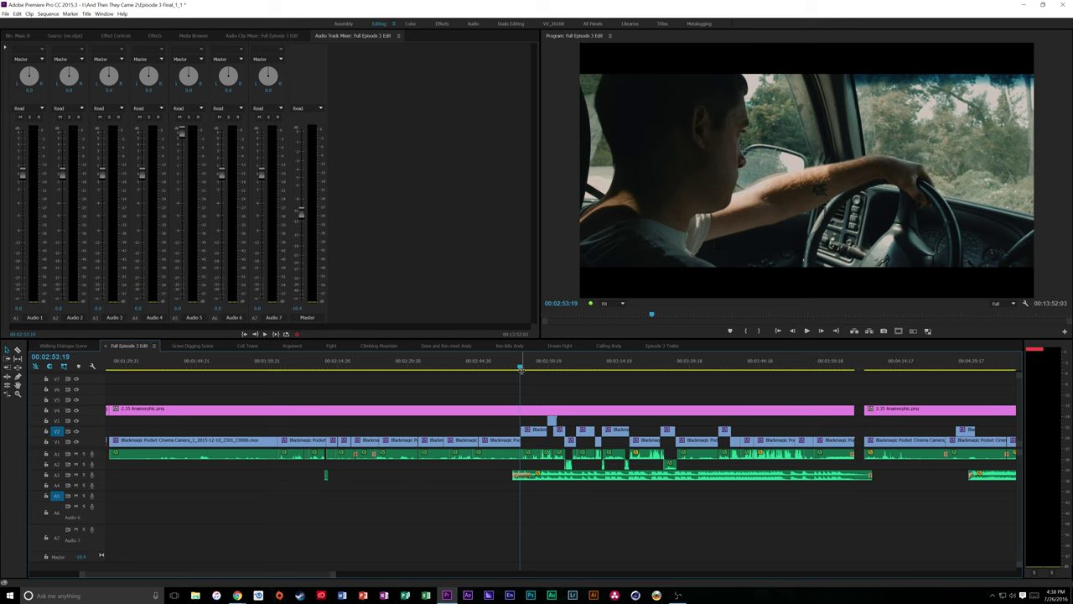
drag(520, 369, 524, 370)
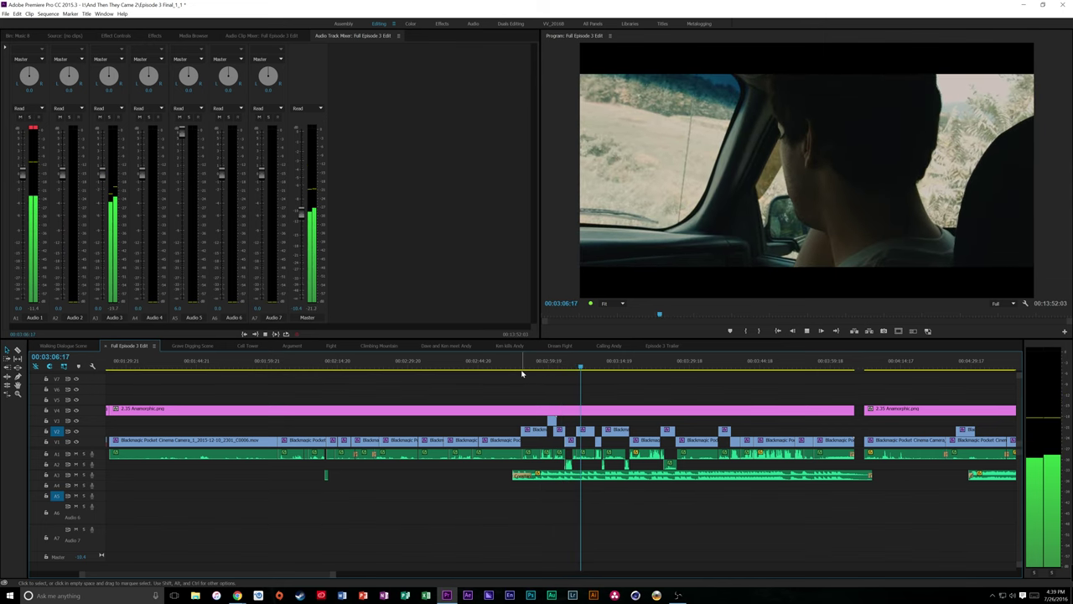
key(space)
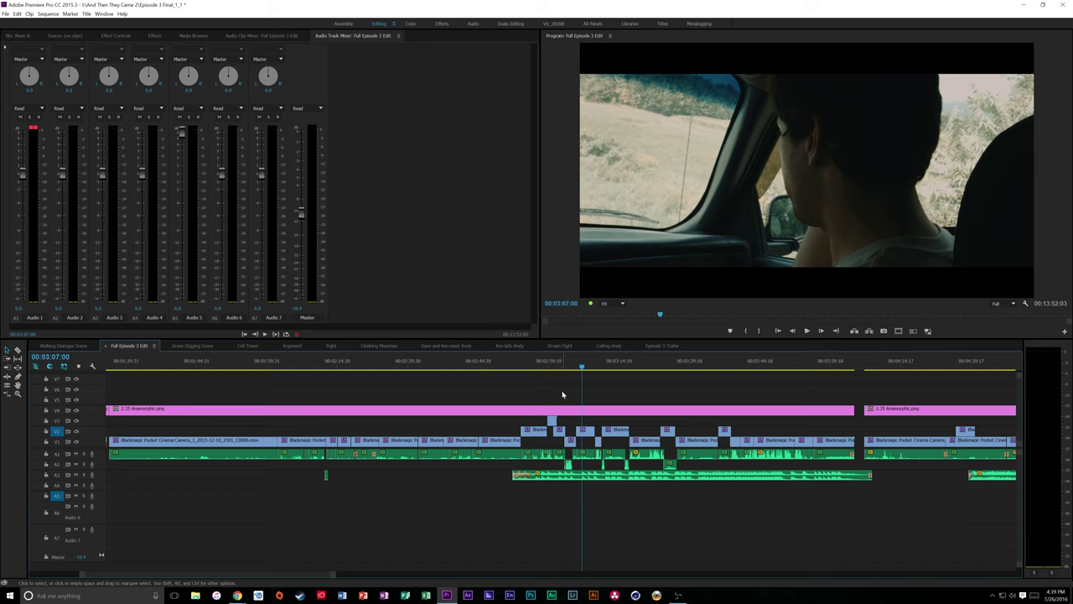
click(599, 366)
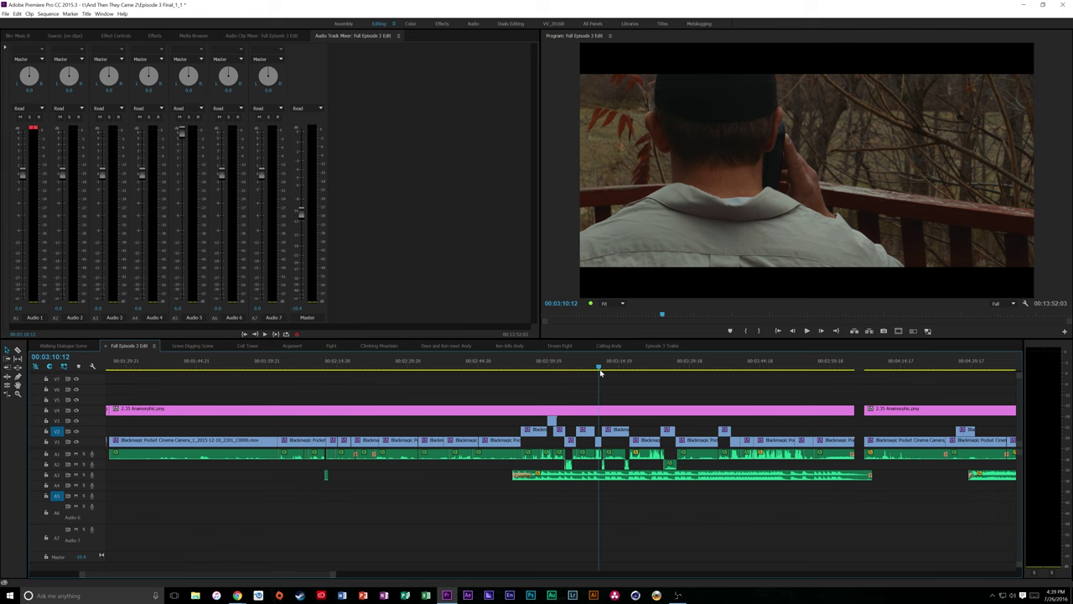
click(582, 367)
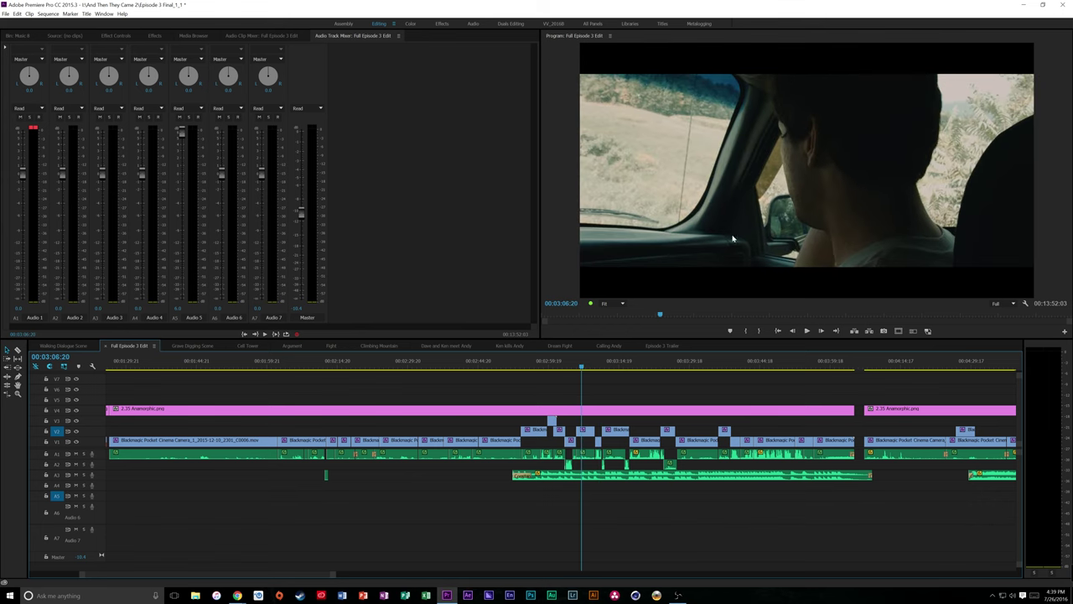
click(598, 365)
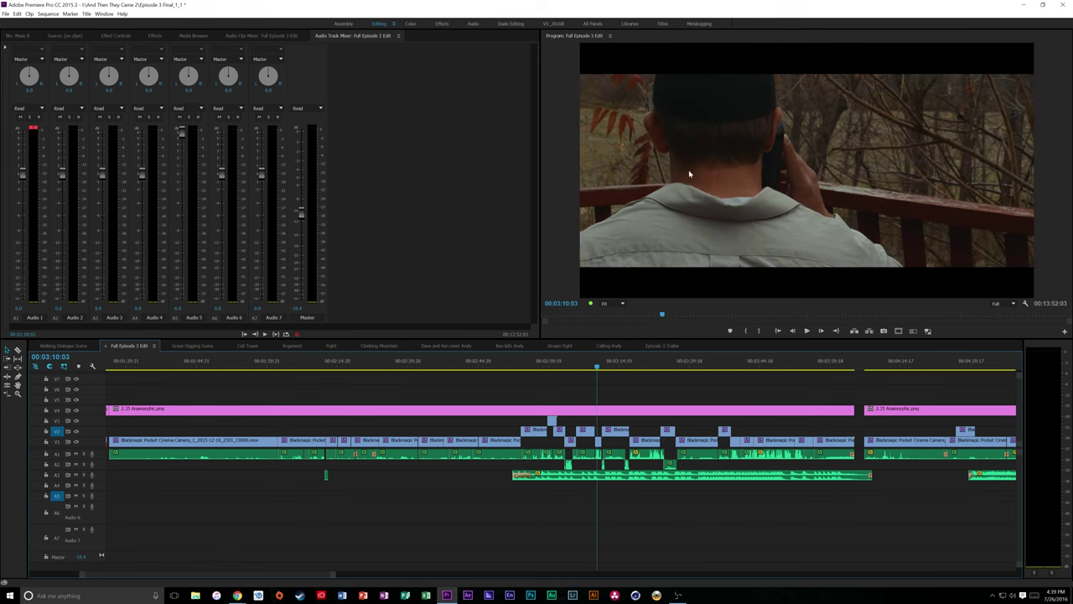
click(579, 366)
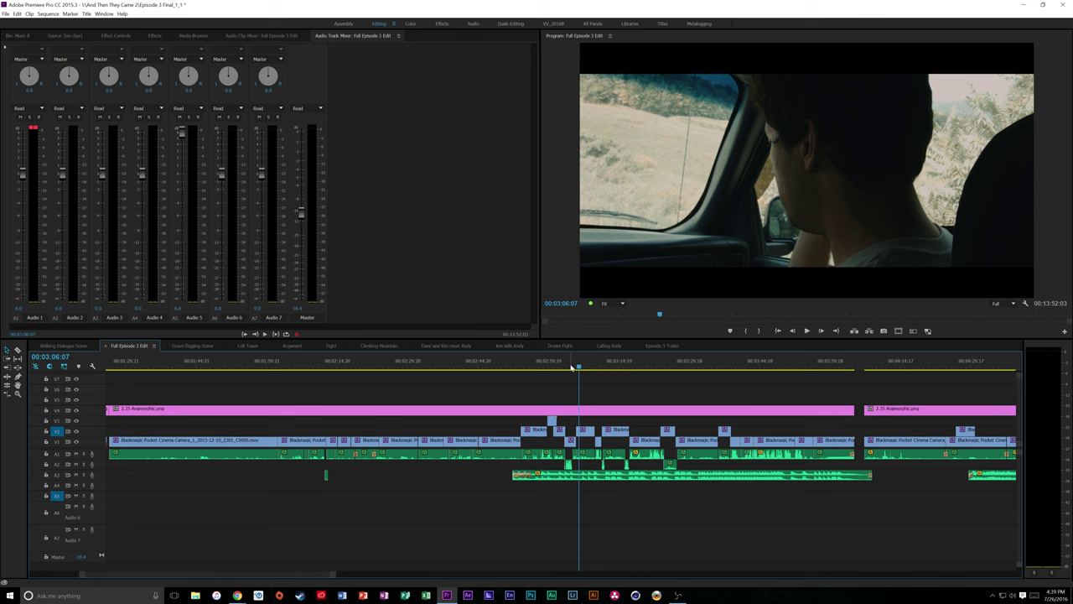
Zoom in on the call section, select the TASCAM_0315.wav clip, and play the phone line
click(569, 366)
drag(333, 576, 220, 575)
click(520, 475)
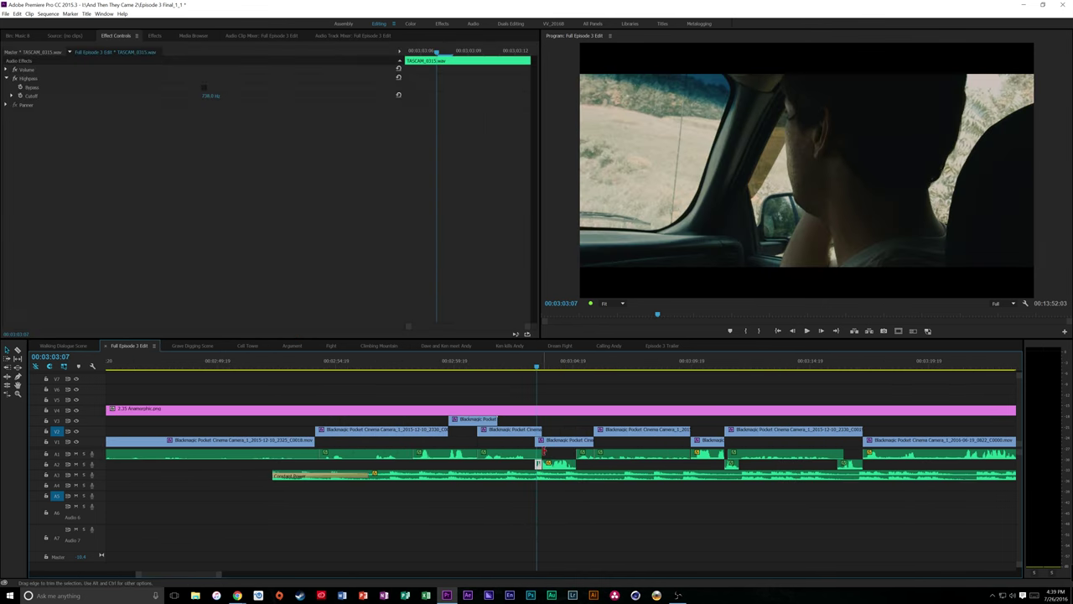
click(539, 366)
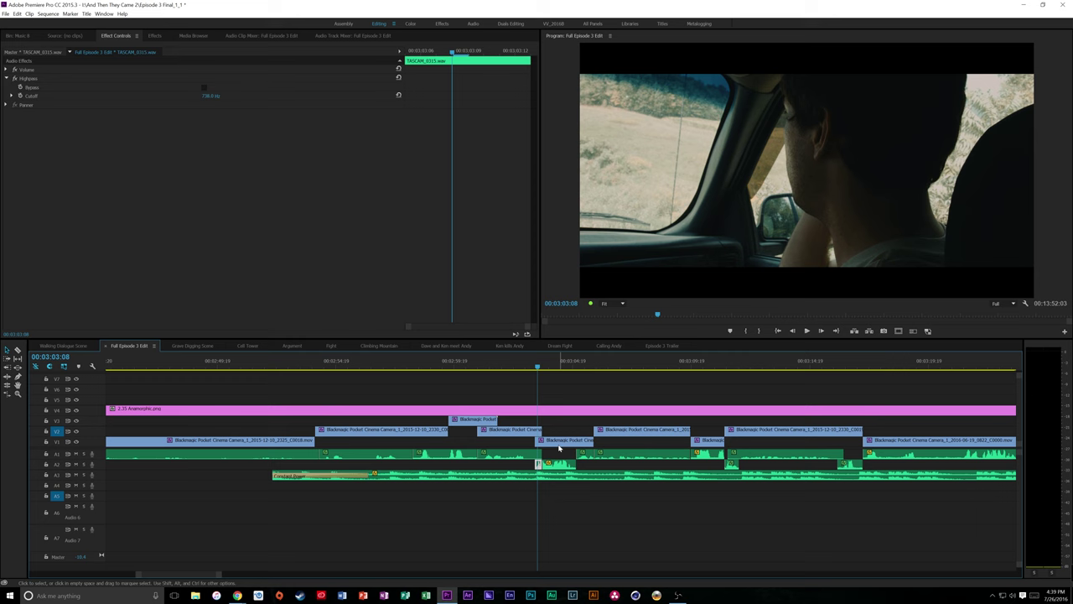
key(space)
mouse_move(551, 366)
mouse_down()
mouse_move(532, 366)
mouse_move(547, 372)
mouse_up()
key(space)
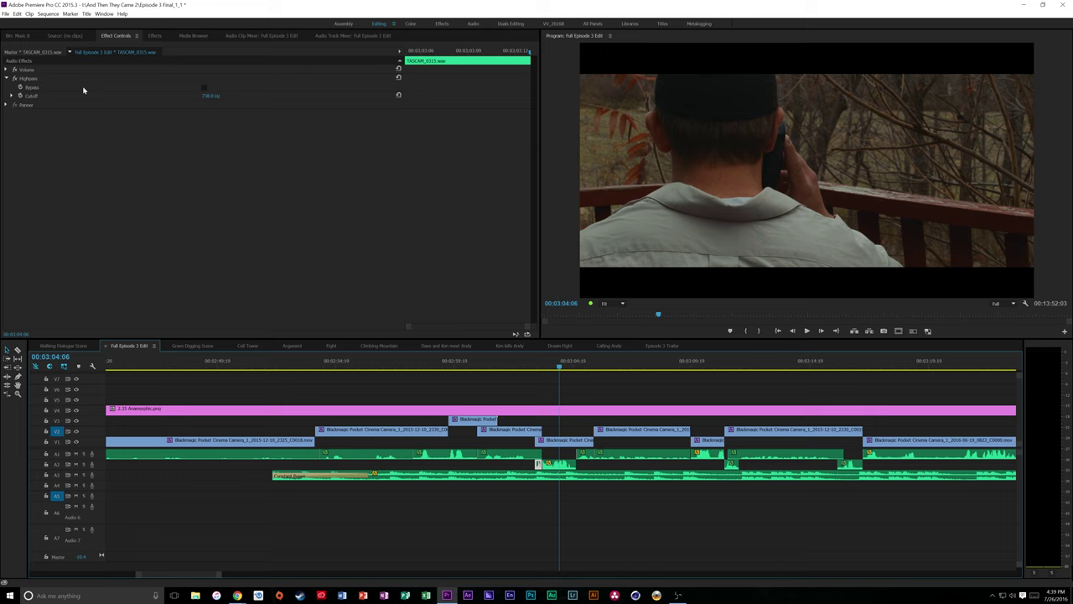
Apply the Highpass audio effect to the dialogue clip and set its Cutoff to 700 Hz
click(154, 36)
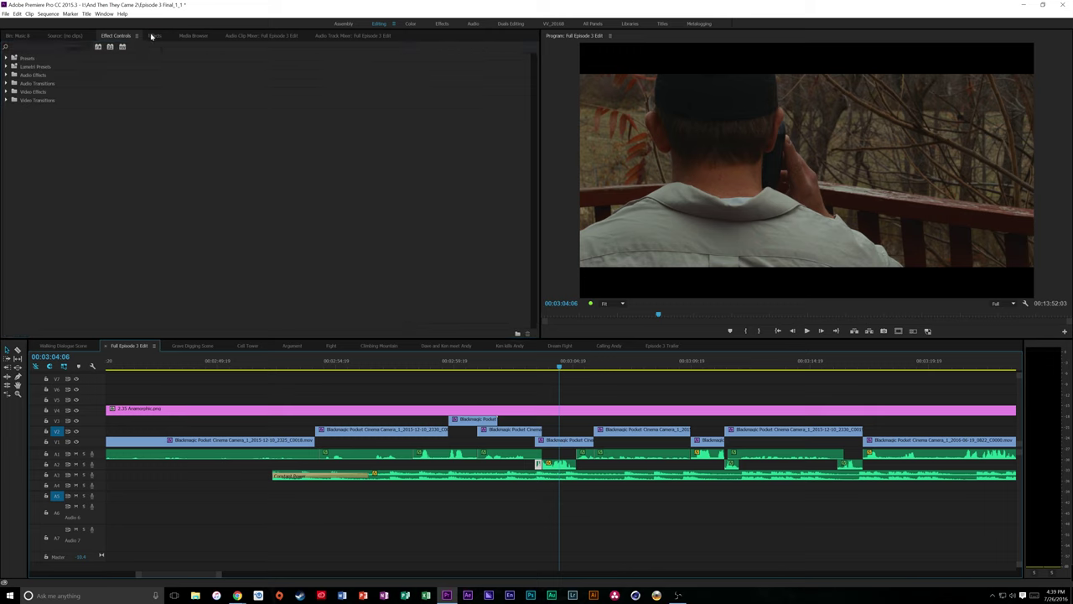
click(47, 46)
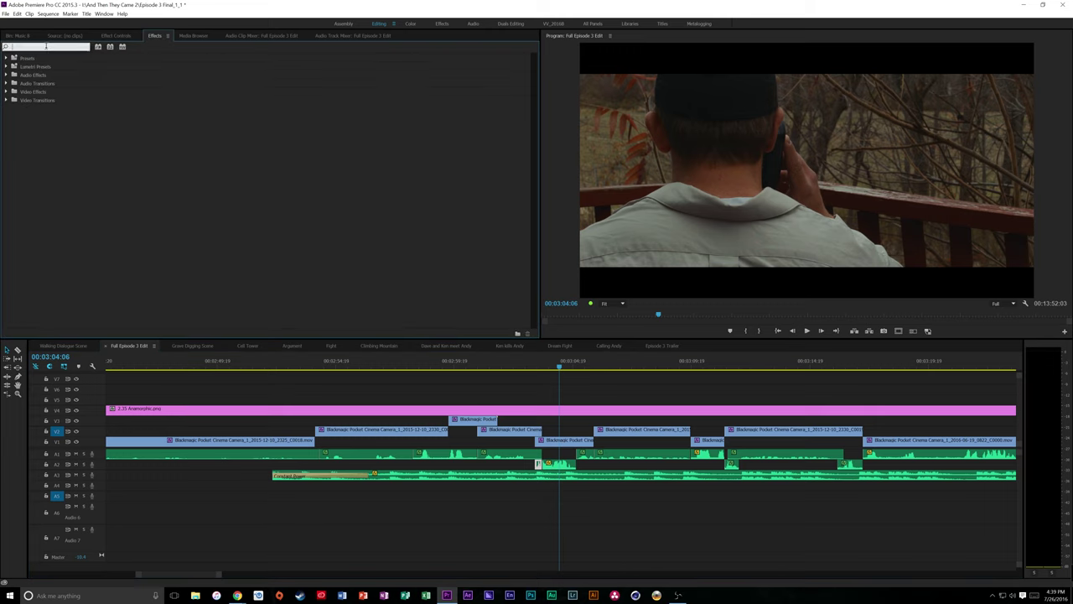
text(high)
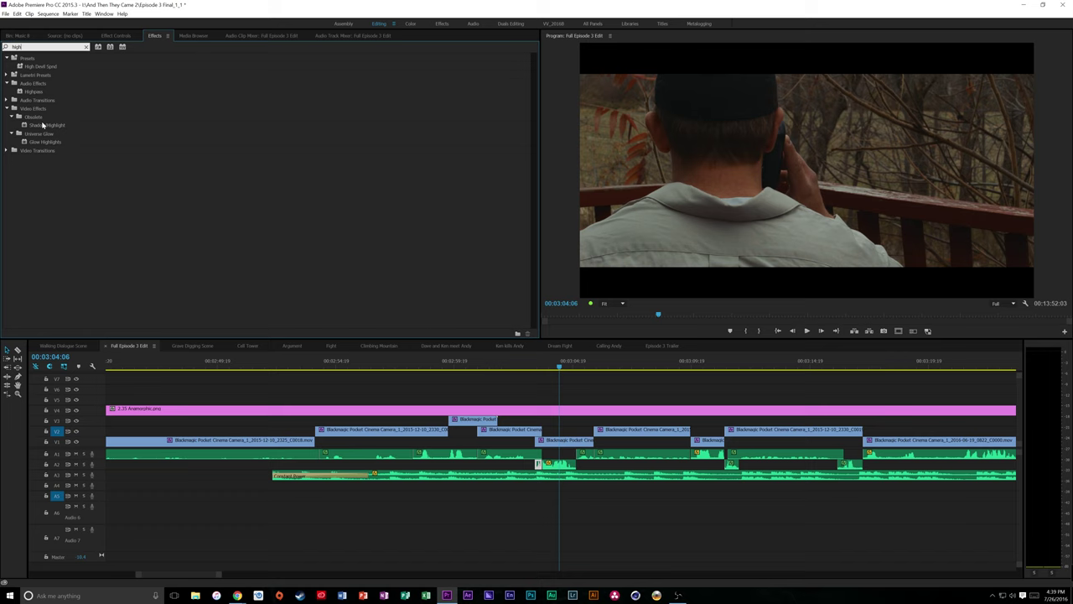
drag(35, 94, 540, 463)
click(126, 37)
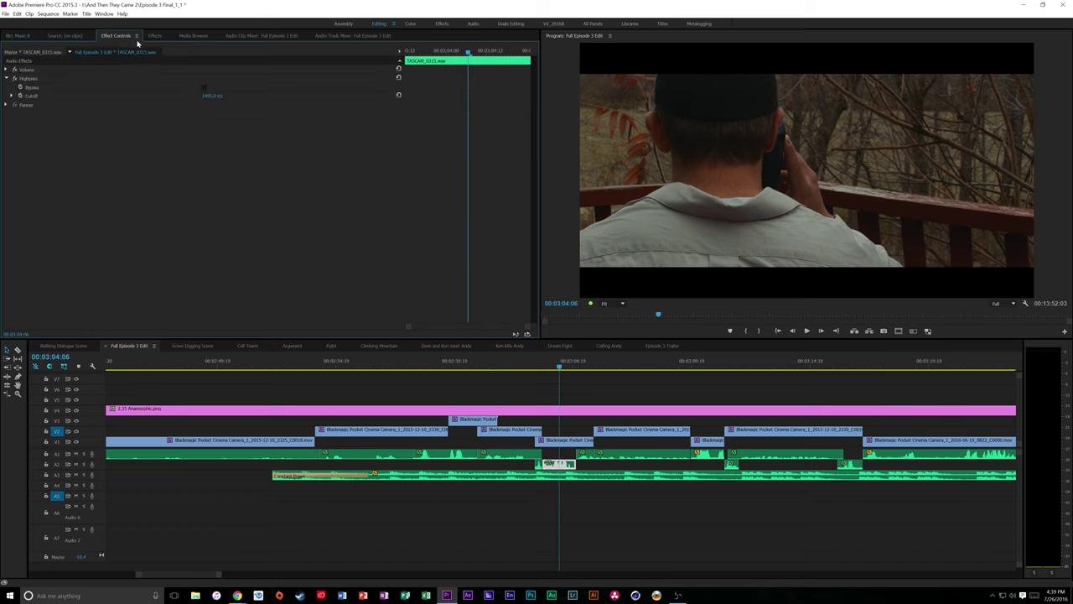
click(212, 96)
text(100)
key(Return)
Compare the call with the Highpass effect toggled off and on during playback
click(14, 78)
key(space)
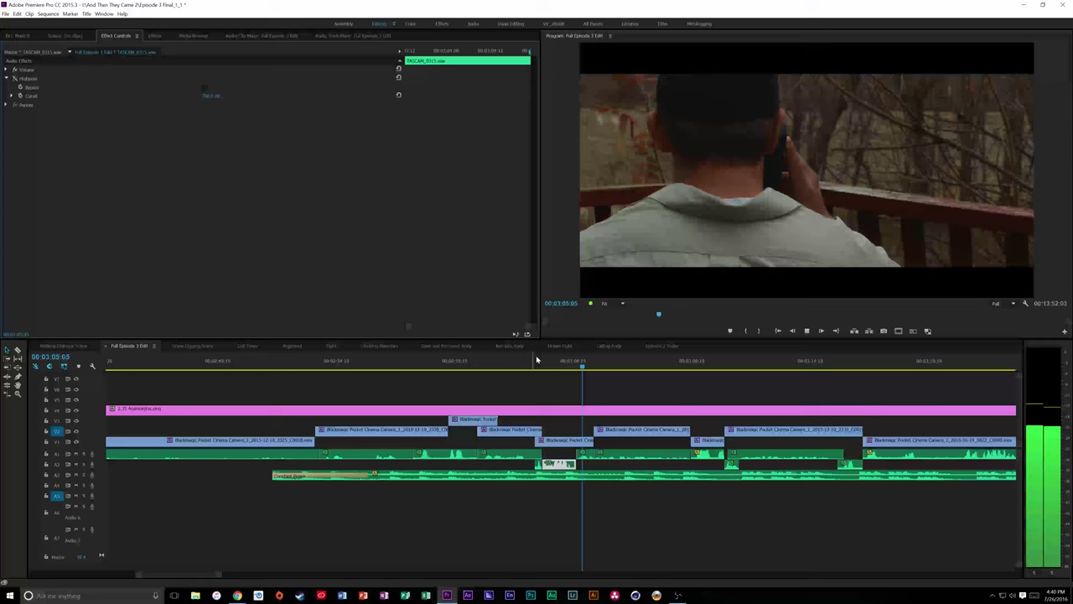
click(539, 361)
key(space)
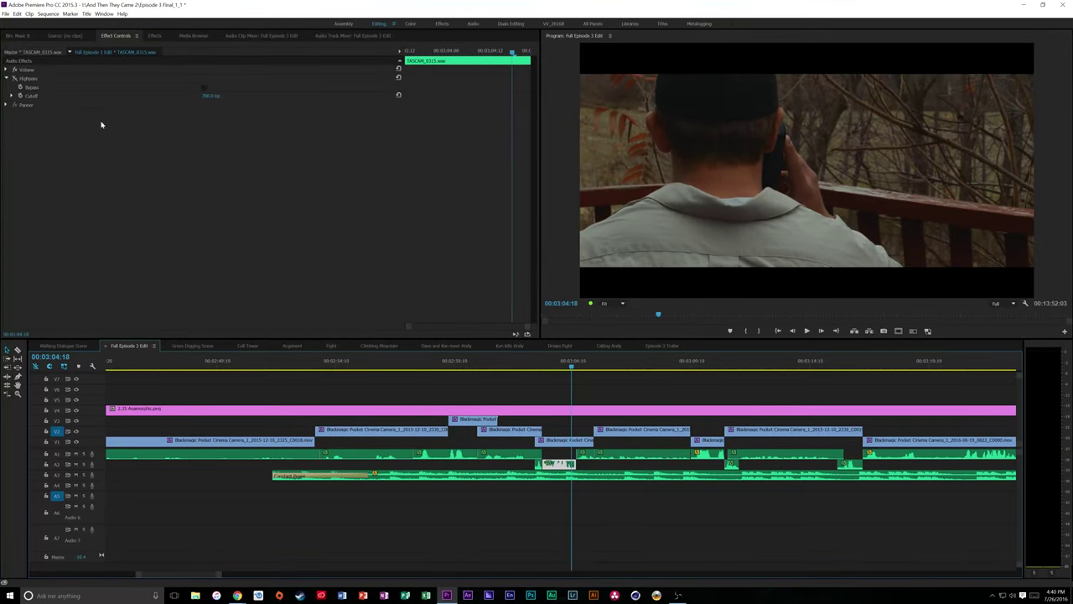
click(542, 361)
click(14, 78)
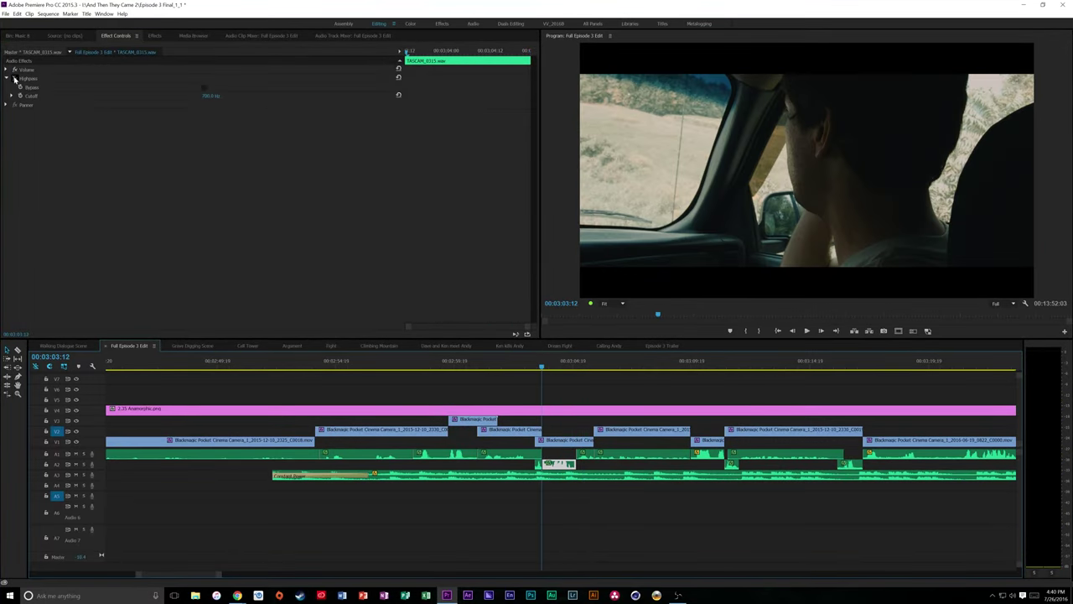
key(space)
key(space)
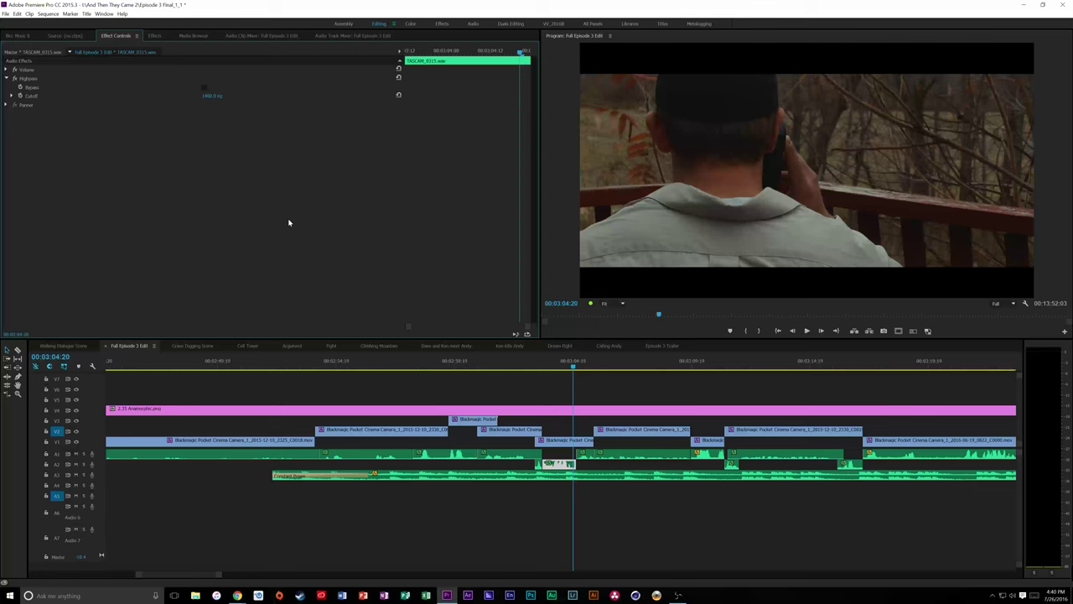
click(557, 361)
Set the Highpass Cutoff to 700 Hz and play the filtered phone dialogue
click(212, 95)
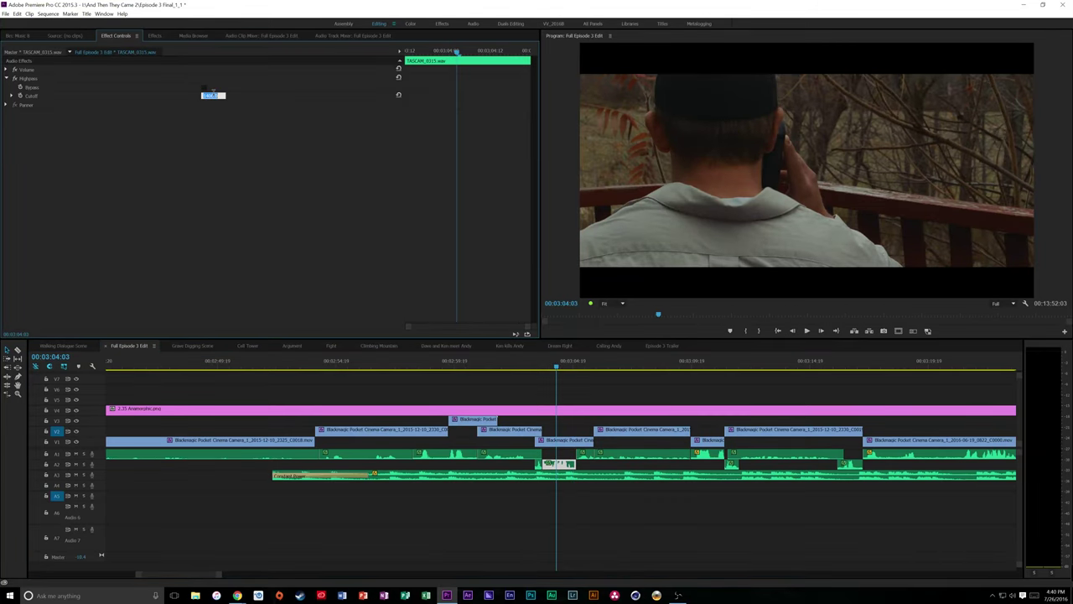
text(200)
key(Return)
key(space)
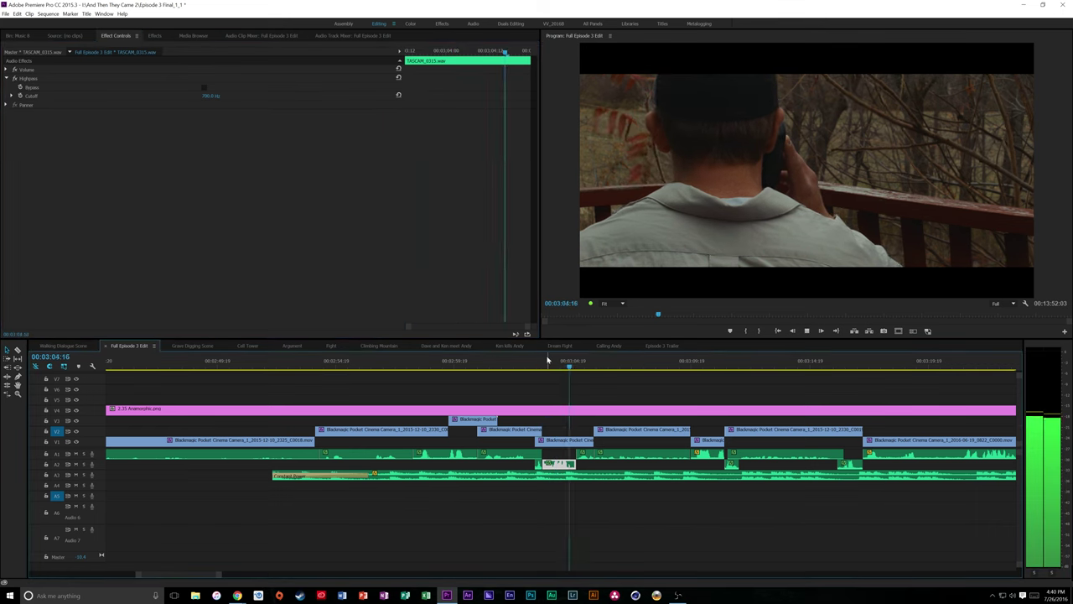
key(space)
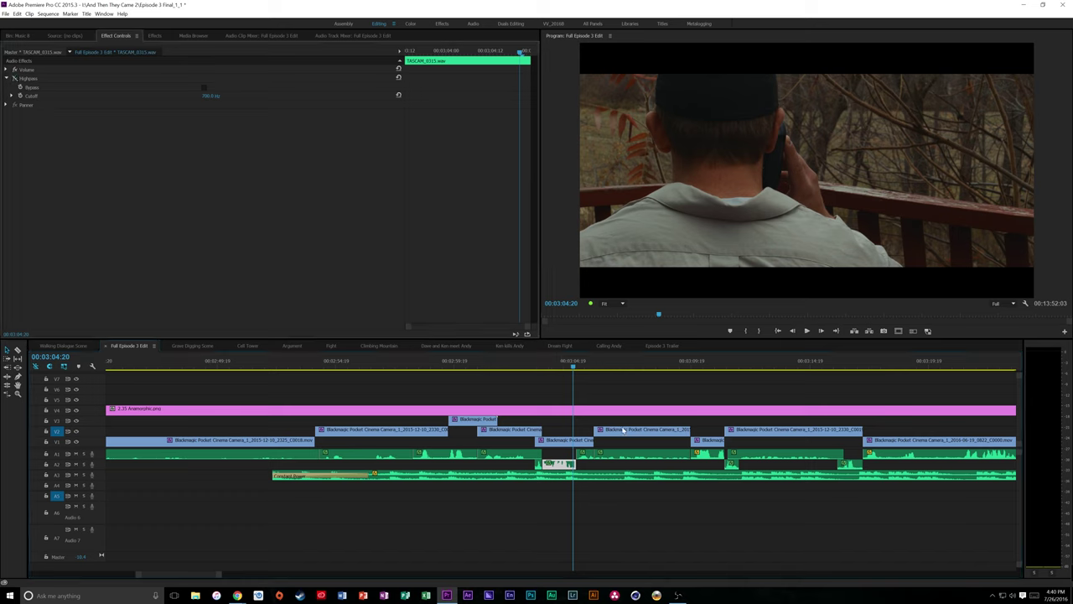
Scrub back to the start of the phone dialogue and replay from the car shot
click(565, 364)
drag(565, 364, 561, 362)
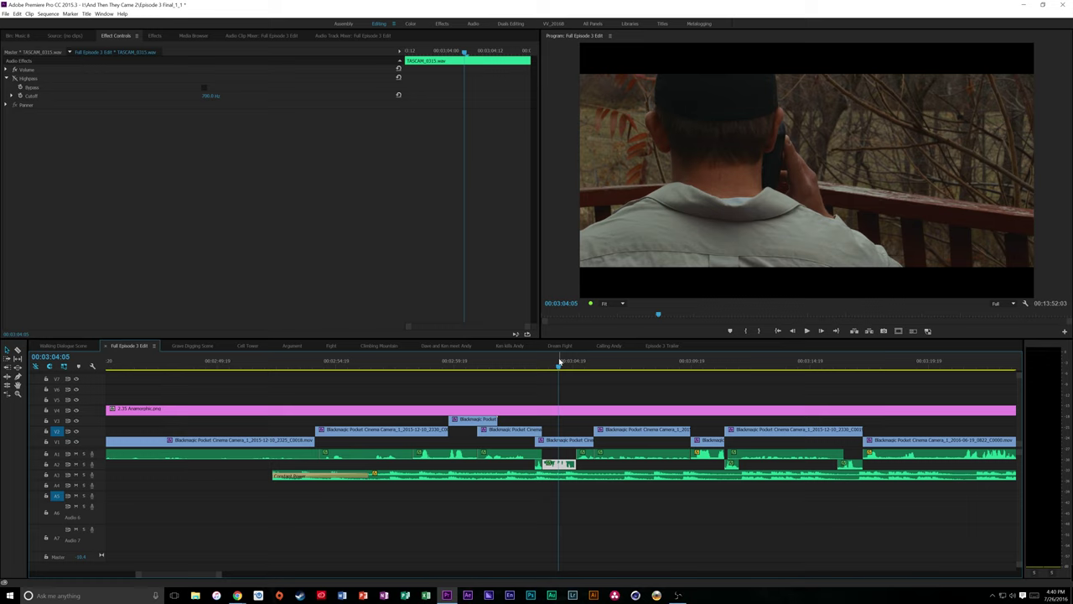
click(619, 363)
key(space)
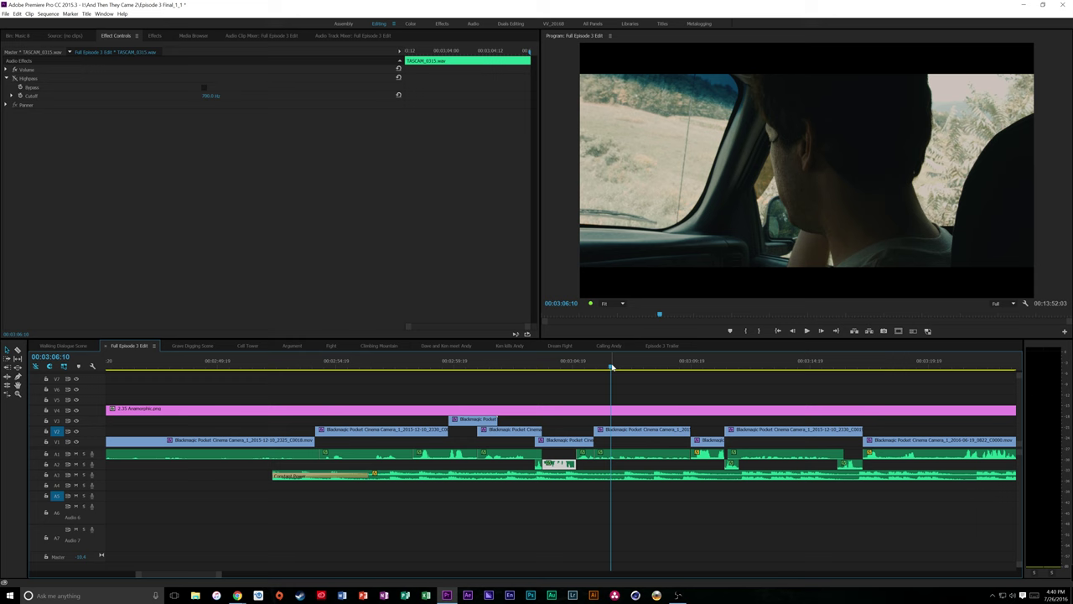
Apply the Lowpass effect to the A1 dialogue clip with a 500 Hz cutoff
click(155, 36)
double_click(40, 46)
text(low)
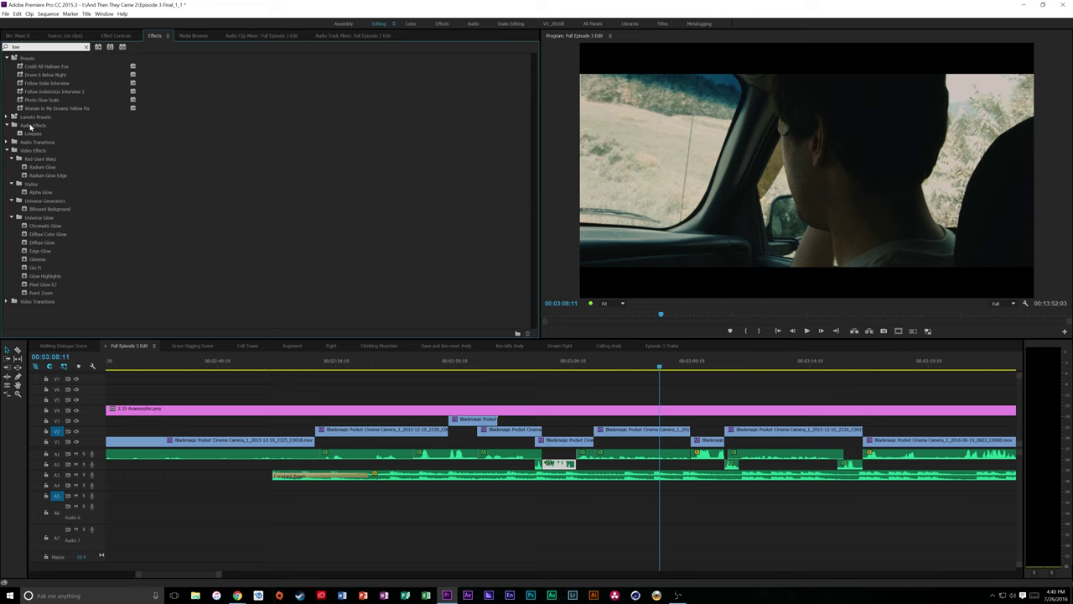
drag(34, 136, 598, 454)
click(213, 130)
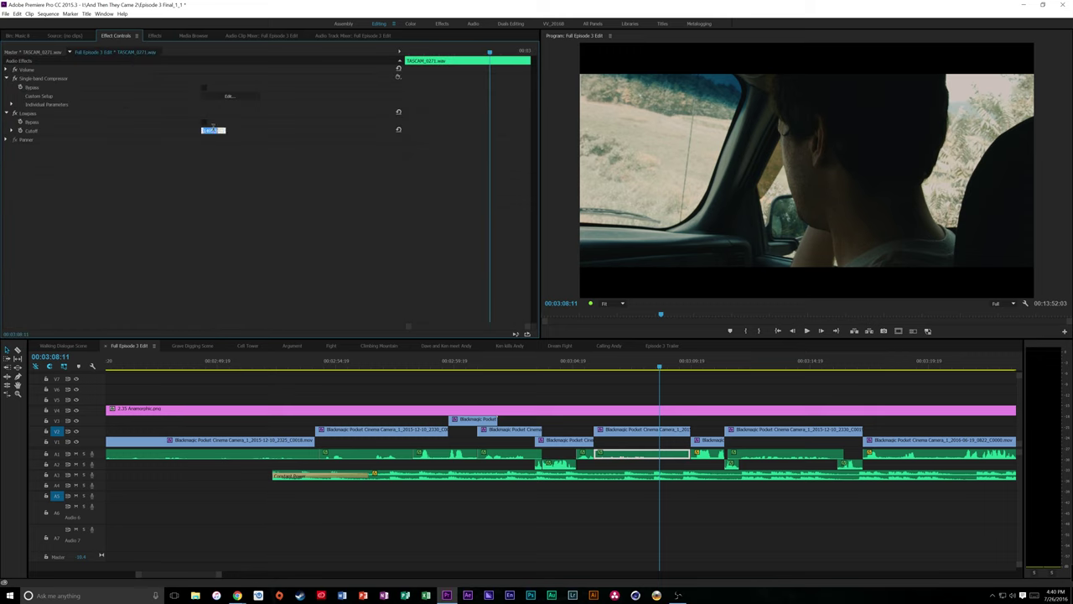
text(500)
key(Return)
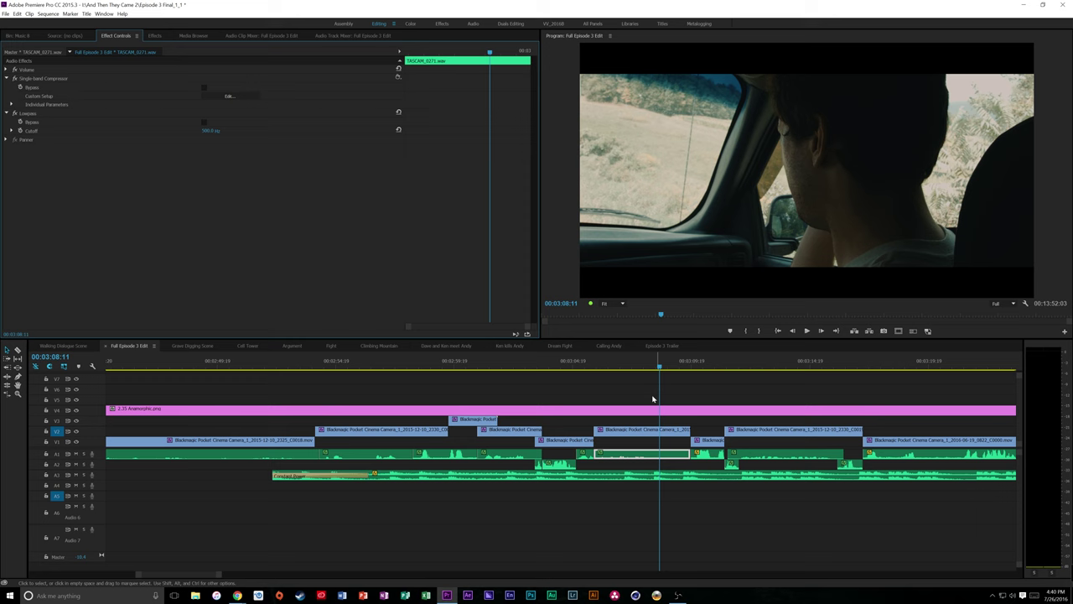
Preview the muffled dialogue, then raise the Lowpass Cutoff to 1000 Hz
click(592, 370)
key(space)
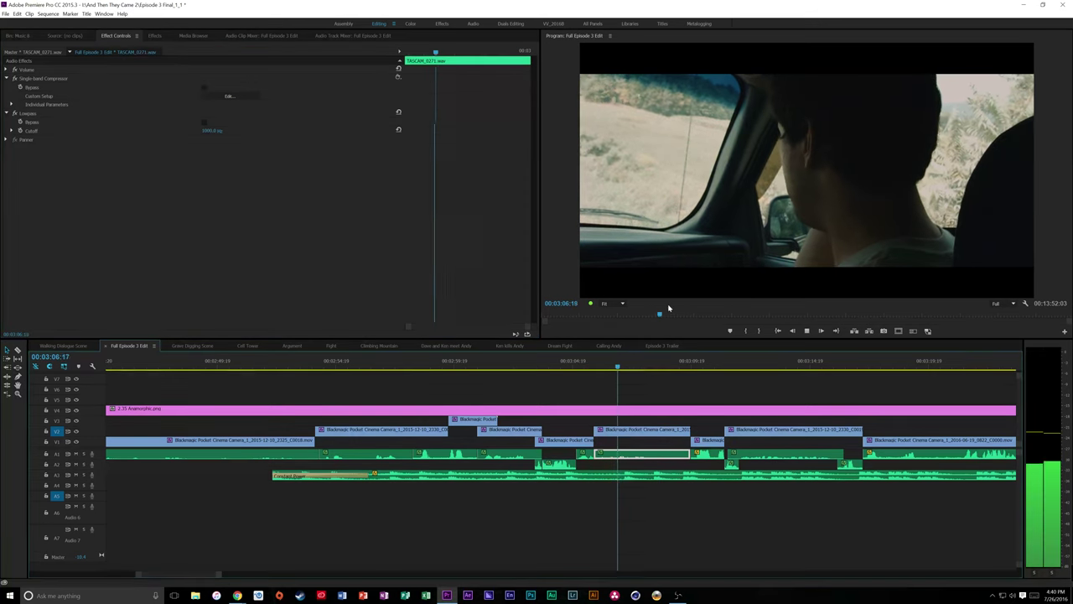
key(space)
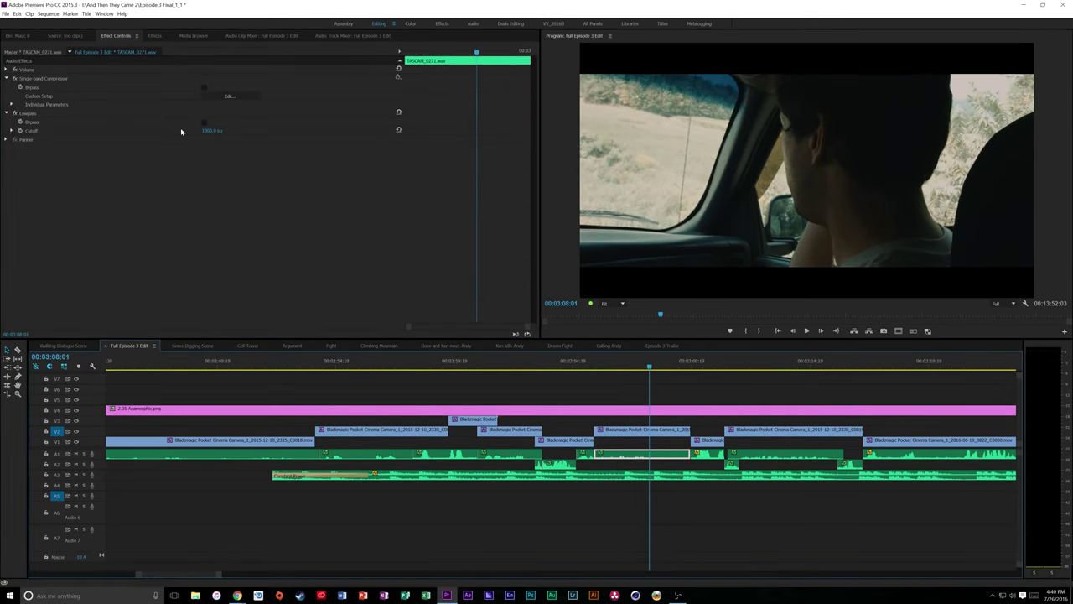
click(212, 130)
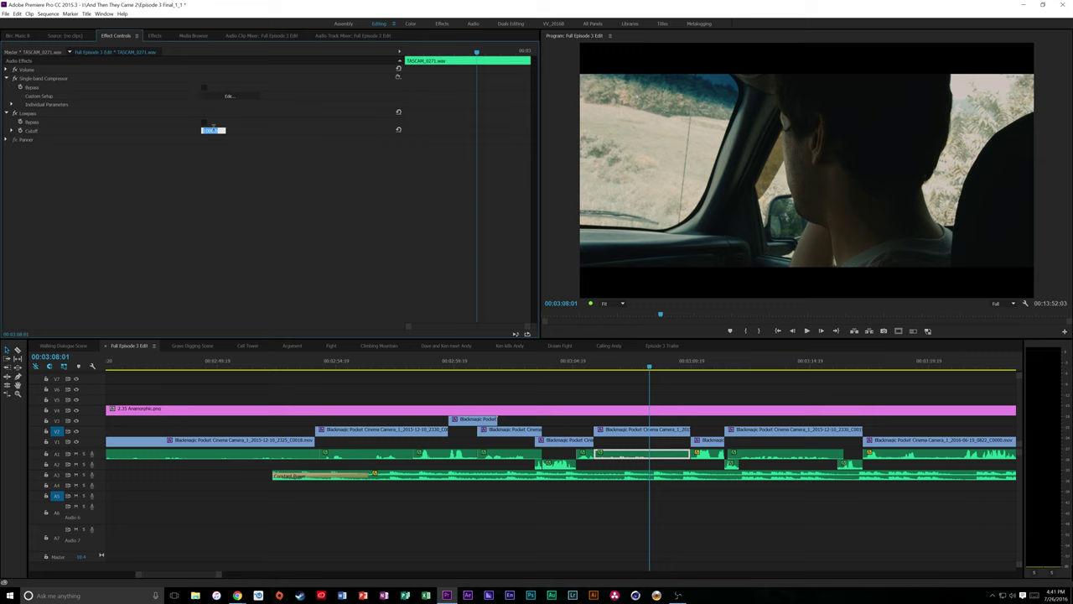
click(14, 113)
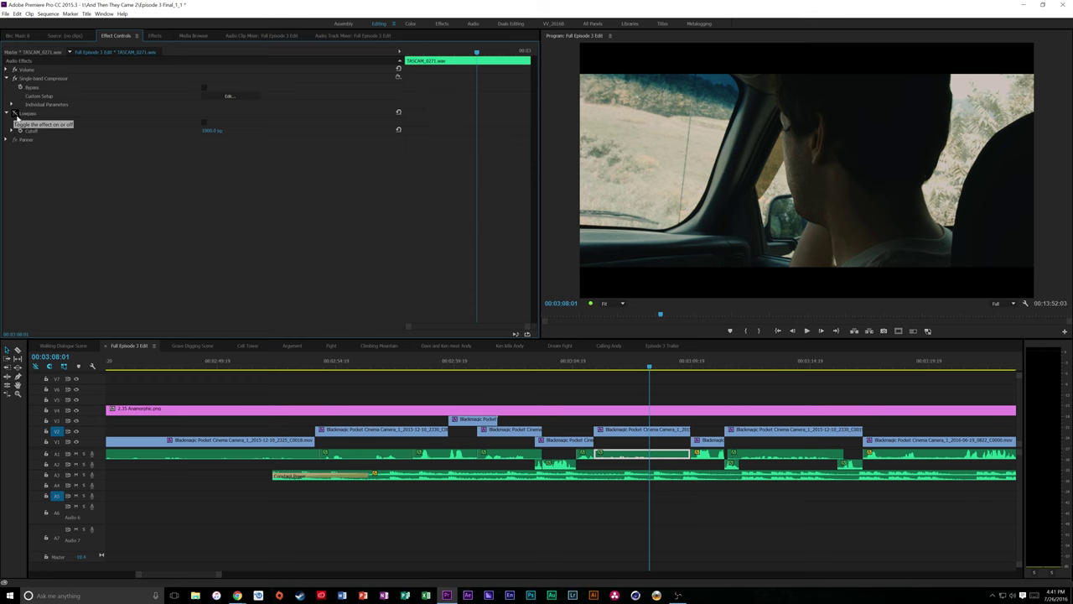
click(602, 361)
click(578, 359)
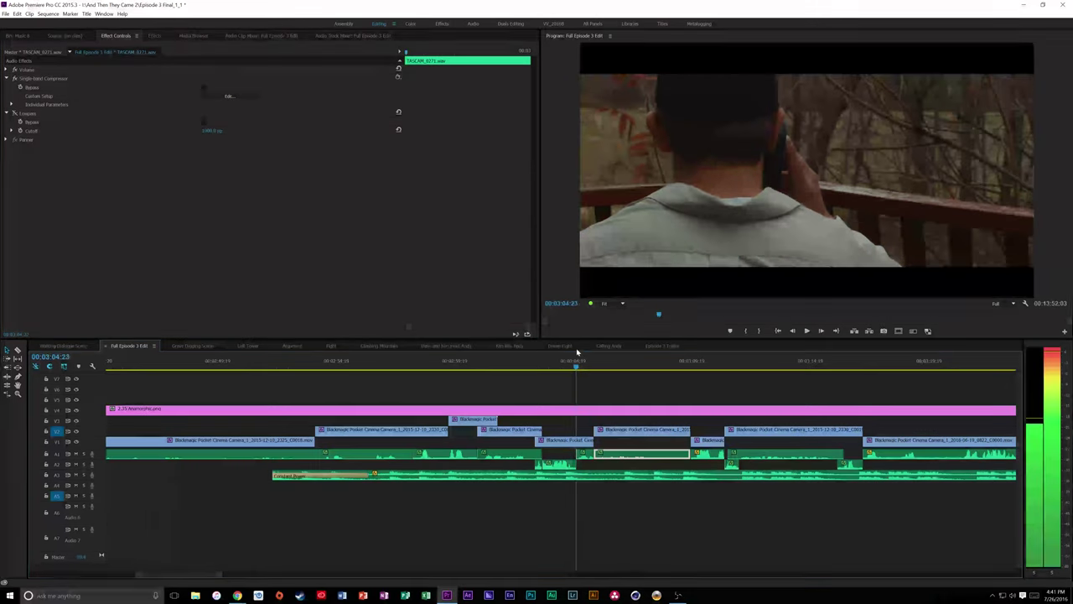
click(600, 356)
click(576, 357)
mouse_move(576, 358)
mouse_down()
mouse_move(599, 359)
mouse_move(574, 351)
mouse_up()
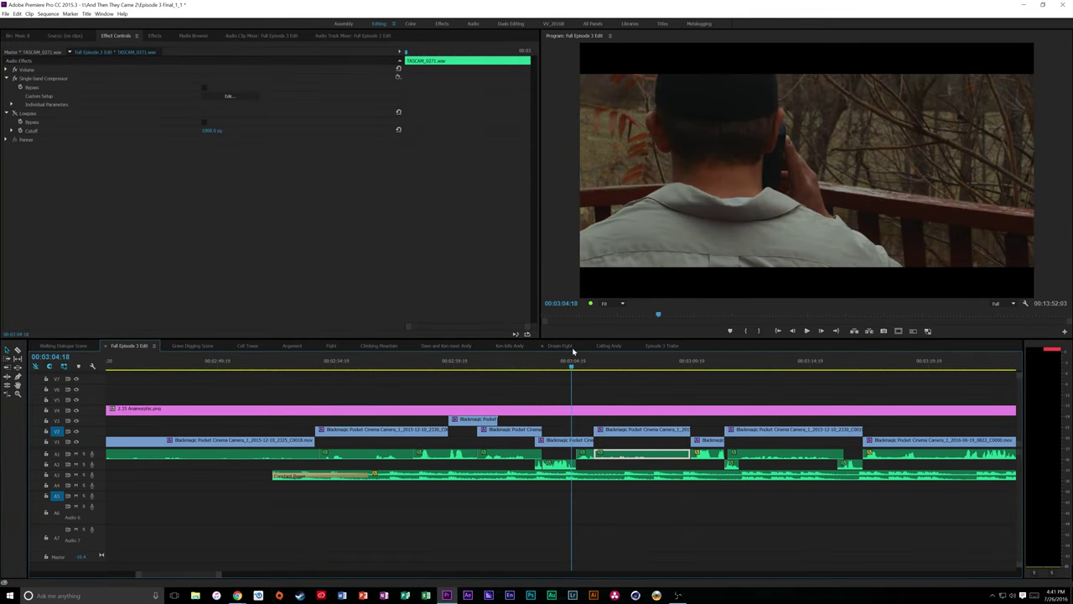
key(space)
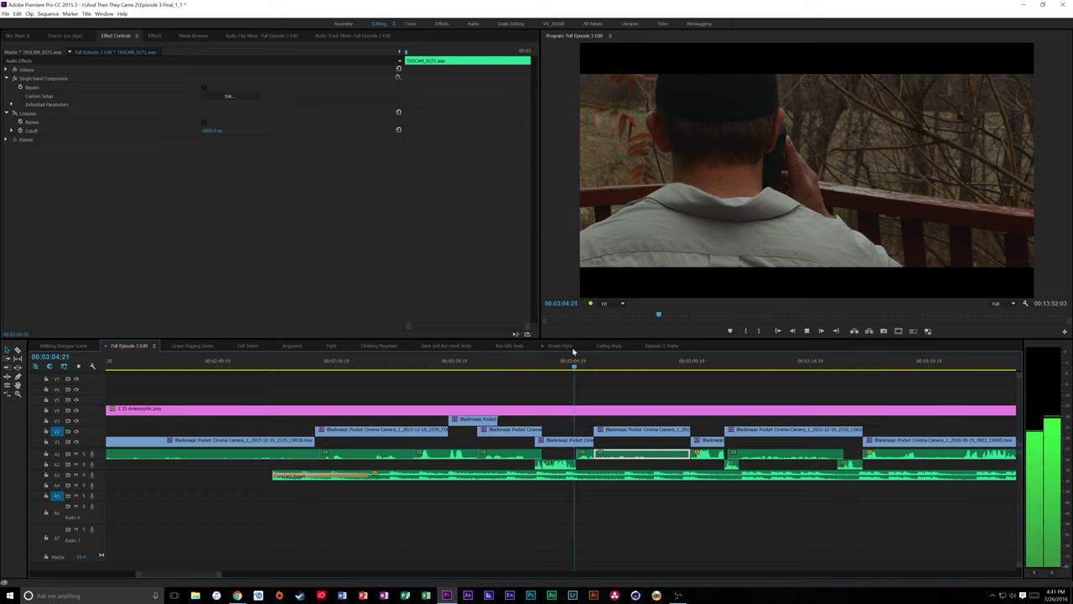
key(space)
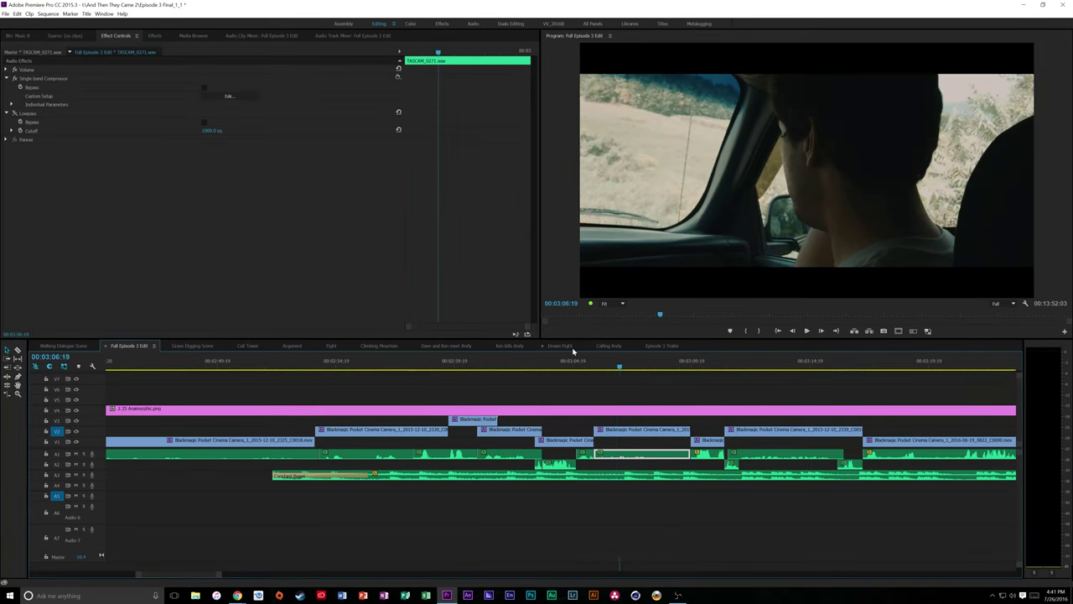